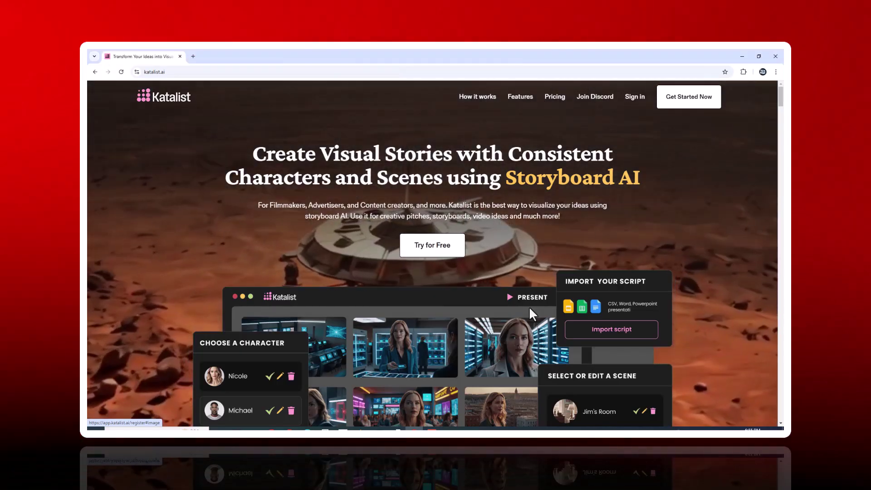
# Scroll the katalist.ai homepage from the hero down to step 1, 'Import or write your script'
pyautogui.scroll(-4, 654, 227)
pyautogui.scroll(-5, 654, 227)
pyautogui.scroll(-4, 654, 227)
pyautogui.scroll(-2, 654, 227)
pyautogui.scroll(-1, 654, 227)
pyautogui.scroll(-5, 655, 227)
pyautogui.scroll(-1, 654, 227)
pyautogui.scroll(1, 654, 227)
pyautogui.scroll(-3, 654, 226)
pyautogui.scroll(-2, 654, 227)
pyautogui.scroll(-1, 655, 227)
pyautogui.scroll(-5, 655, 234)
pyautogui.scroll(-1, 655, 227)
pyautogui.scroll(-1, 655, 230)
pyautogui.scroll(-1, 645, 233)
pyautogui.scroll(-5, 646, 233)
pyautogui.scroll(-1, 646, 233)
pyautogui.scroll(-1, 645, 233)
pyautogui.scroll(-1, 645, 233)
pyautogui.scroll(-5, 645, 233)
pyautogui.scroll(-2, 645, 233)
pyautogui.scroll(-4, 646, 233)
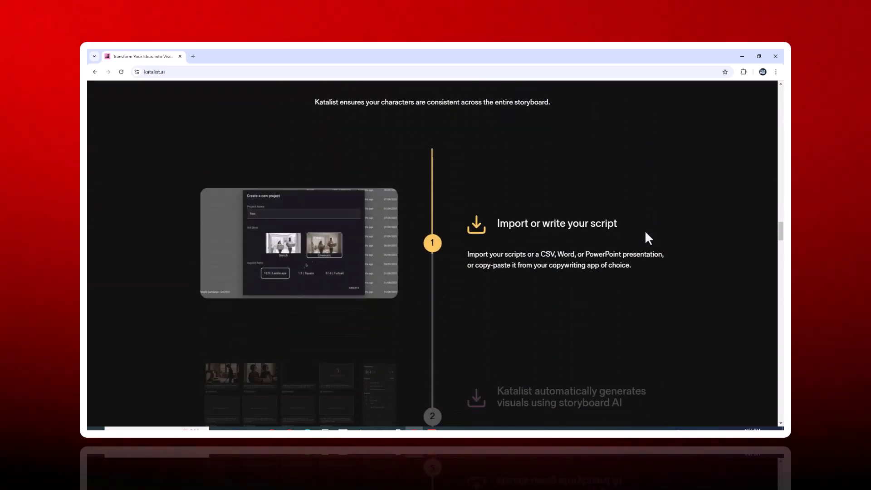
pyautogui.scroll(-2, 646, 233)
pyautogui.scroll(-3, 646, 233)
pyautogui.scroll(-3, 646, 233)
pyautogui.scroll(-3, 645, 233)
pyautogui.scroll(-2, 645, 233)
pyautogui.scroll(-2, 645, 232)
pyautogui.scroll(-1, 645, 233)
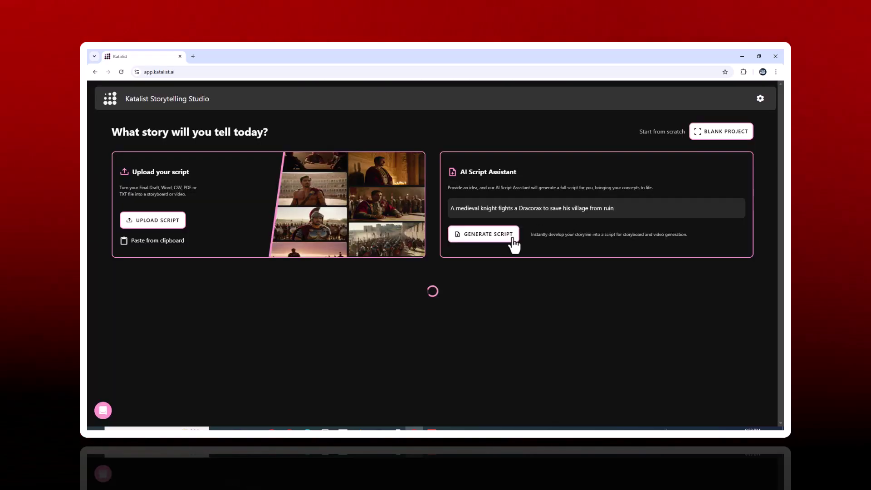
# Generate the script breakdown for the knight-versus-Drakorax story and look through its scenes
pyautogui.click(513, 238)
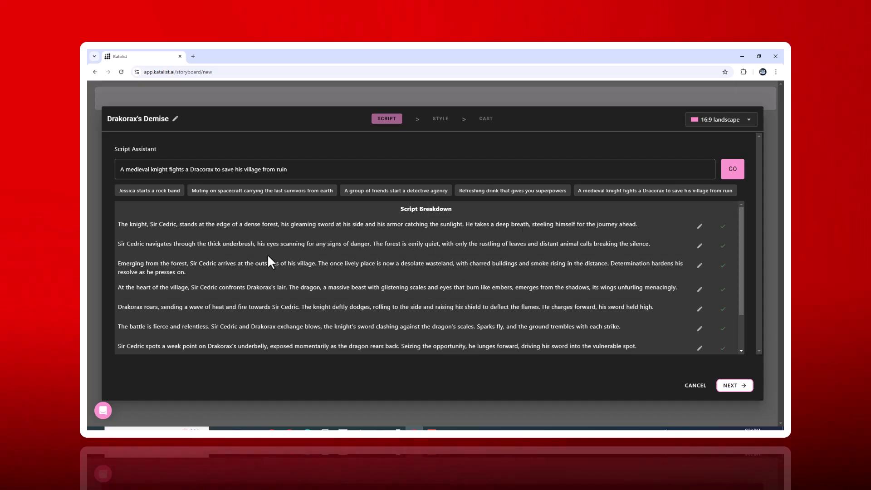
pyautogui.scroll(-2, 741, 303)
pyautogui.scroll(2, 737, 301)
pyautogui.scroll(-1, 731, 308)
pyautogui.scroll(-1, 729, 305)
# Advance from the script to the STYLE selection step
pyautogui.click(735, 386)
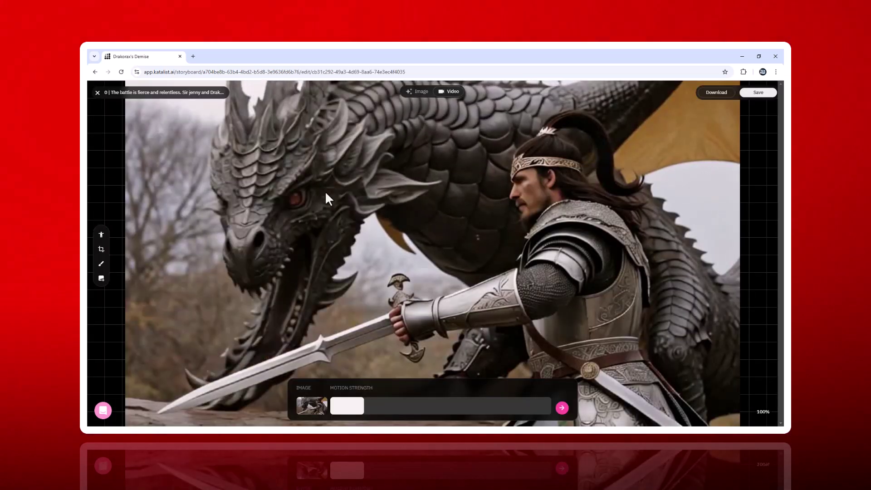
# Return to the storyboard with Video Mode off so frames show still images
pyautogui.click(95, 73)
pyautogui.click(153, 156)
pyautogui.scroll(-3, 529, 295)
pyautogui.scroll(3, 290, 285)
# Open the village-knight frame with the thumbnail panel collapsed and review its scenario description
pyautogui.click(341, 217)
pyautogui.click(449, 93)
pyautogui.click(758, 417)
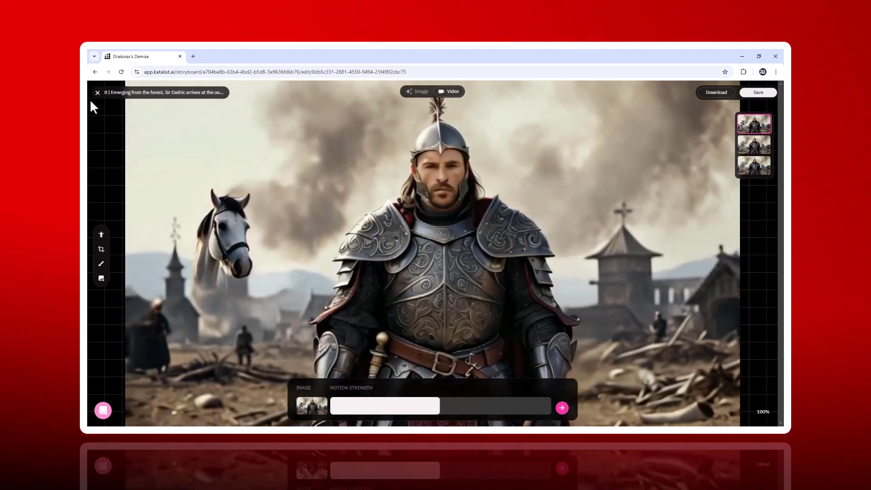
pyautogui.click(97, 98)
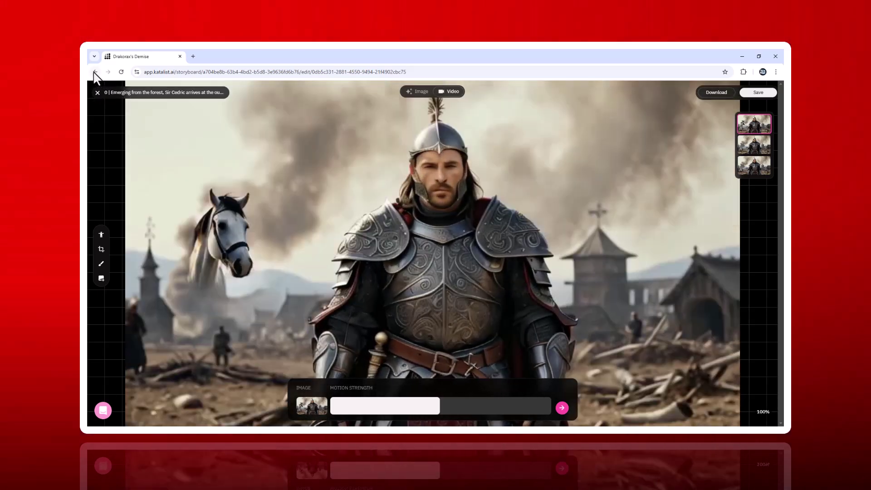
pyautogui.click(95, 72)
# Check frame 09's characters, then generate and play its video
pyautogui.scroll(-4, 517, 282)
pyautogui.click(124, 350)
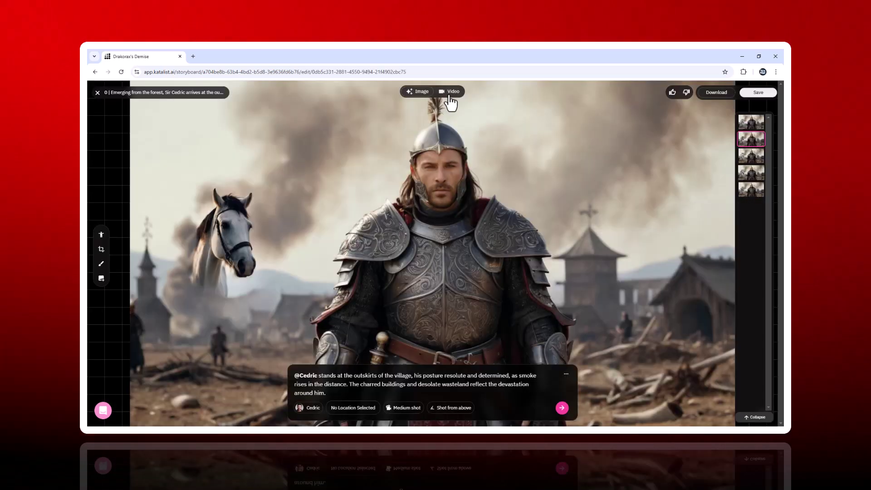
pyautogui.click(449, 95)
pyautogui.click(759, 139)
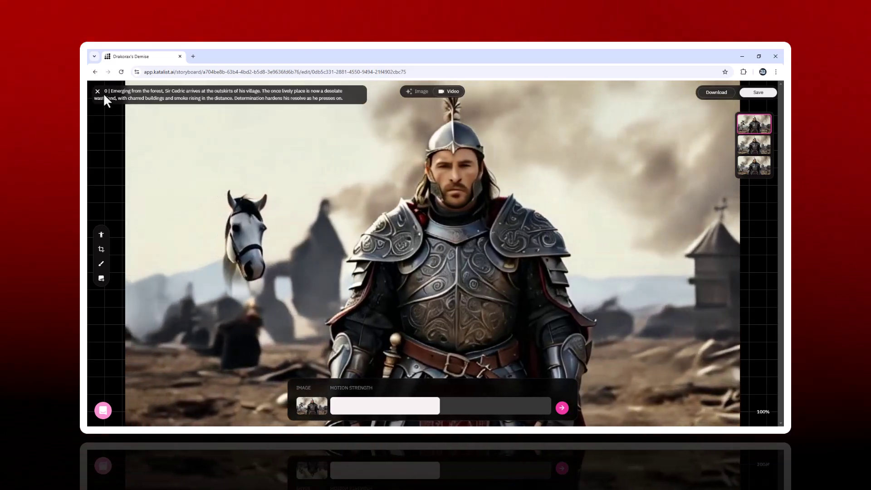
pyautogui.click(100, 92)
# Inspect scene 09's character options and scene 06, then restore the still-image storyboard
pyautogui.click(125, 350)
pyautogui.click(314, 206)
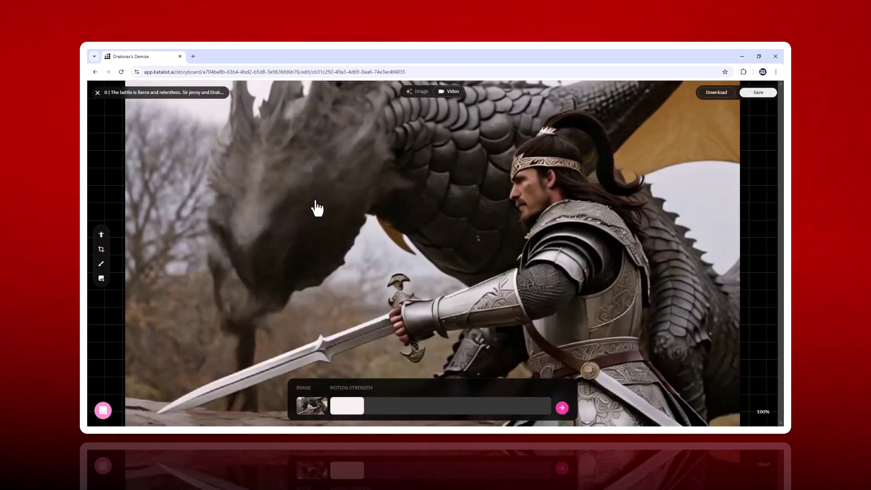
pyautogui.click(94, 72)
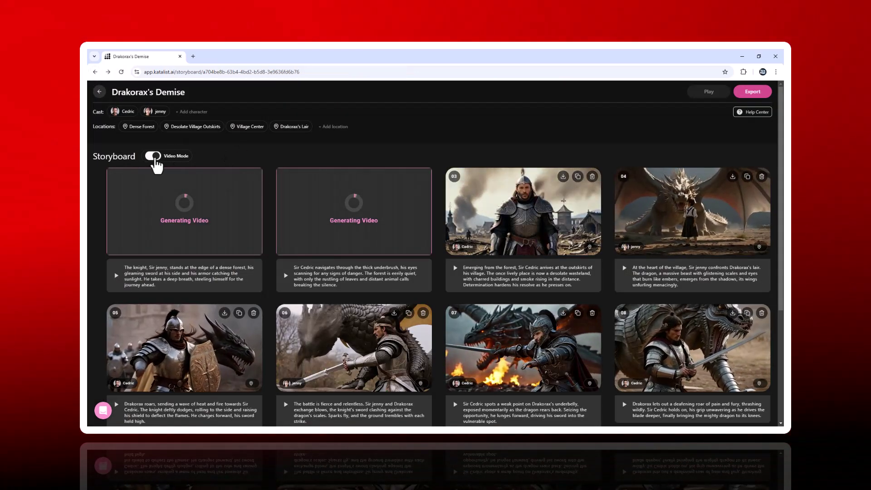
pyautogui.click(155, 156)
pyautogui.scroll(-4, 528, 295)
# Set a knight frame's camera angle to 'Shot from above' and switch it to video
pyautogui.click(345, 342)
pyautogui.click(393, 414)
pyautogui.click(447, 408)
pyautogui.click(460, 343)
pyautogui.click(450, 91)
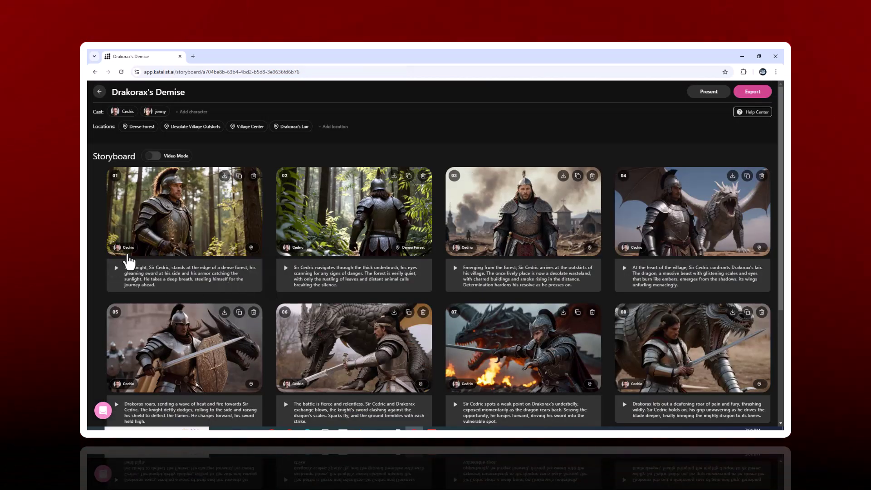
# Change frame 01's character from Cedric to jenny without regenerating the image
pyautogui.click(127, 250)
pyautogui.click(126, 279)
pyautogui.click(390, 280)
pyautogui.scroll(-5, 460, 252)
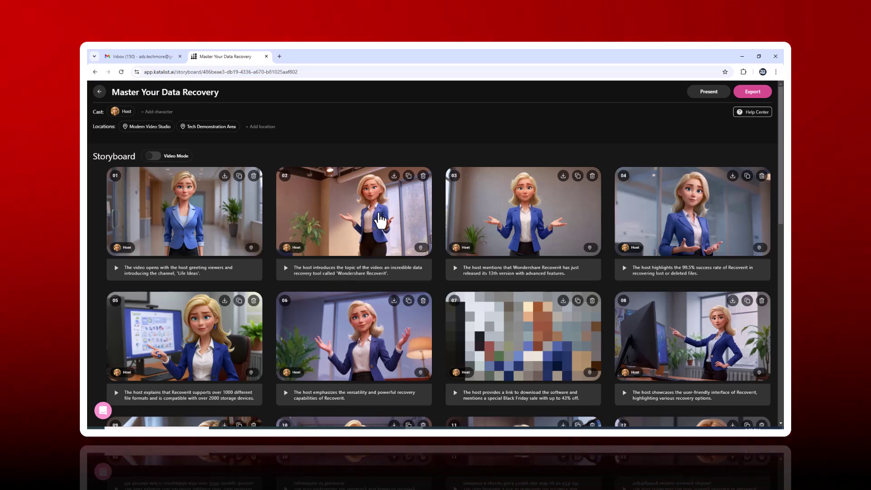
# Open scene 02's host image and fit a pose skeleton over her posture
pyautogui.click(380, 221)
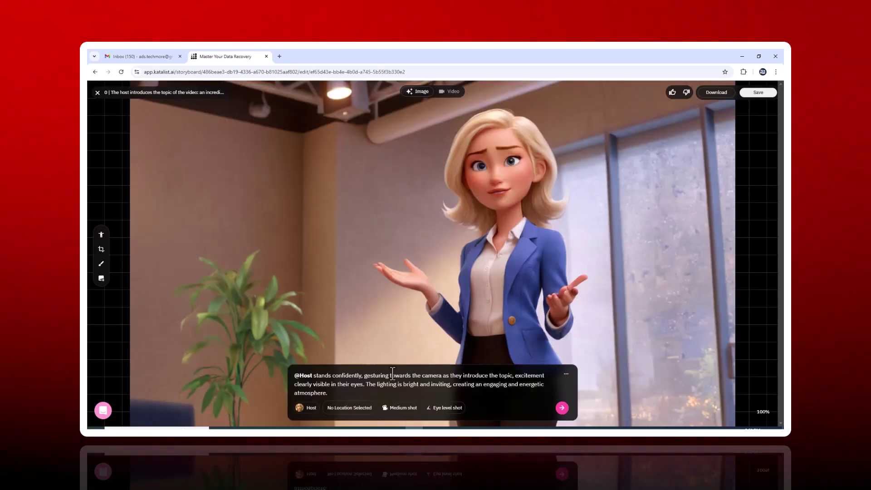
pyautogui.click(100, 235)
pyautogui.moveTo(541, 172)
pyautogui.mouseDown()
pyautogui.moveTo(558, 145)
pyautogui.moveTo(587, 143)
pyautogui.mouseUp()
pyautogui.moveTo(507, 156); pyautogui.dragTo(482, 152)
pyautogui.moveTo(529, 112)
pyautogui.mouseDown()
pyautogui.moveTo(530, 120)
pyautogui.moveTo(454, 154)
pyautogui.moveTo(513, 128)
pyautogui.mouseUp()
pyautogui.moveTo(484, 235); pyautogui.dragTo(488, 235)
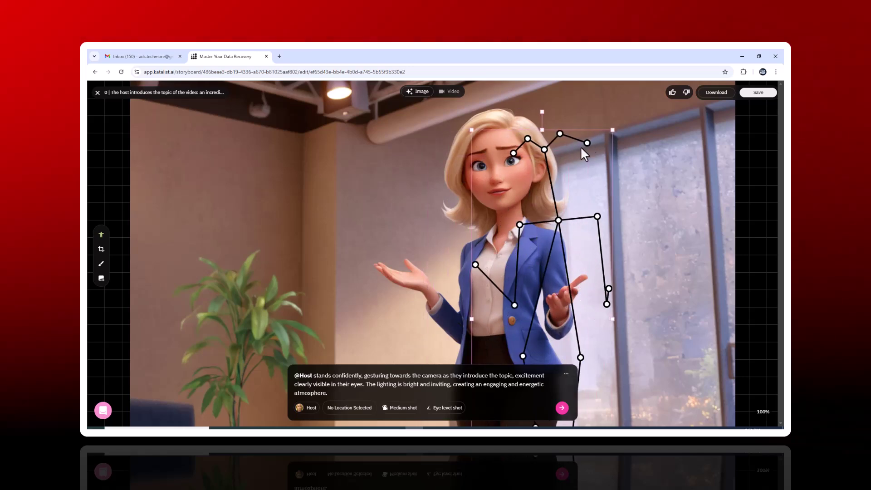
pyautogui.moveTo(508, 153); pyautogui.dragTo(504, 153)
pyautogui.moveTo(513, 113)
pyautogui.mouseDown()
pyautogui.moveTo(457, 116)
pyautogui.moveTo(514, 129)
pyautogui.mouseUp()
pyautogui.click(499, 173)
# Change the host frame's shot type and crop the image to a tighter area
pyautogui.click(408, 411)
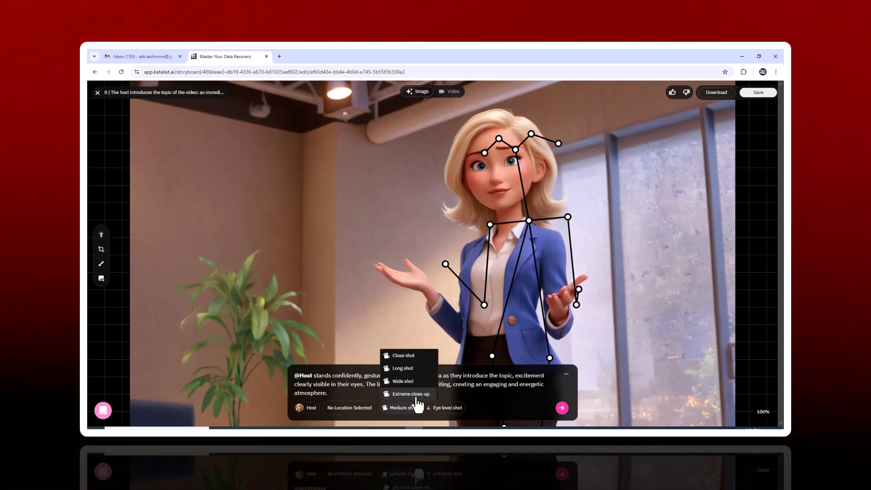
pyautogui.click(416, 358)
pyautogui.click(101, 249)
pyautogui.moveTo(301, 344); pyautogui.dragTo(353, 323)
pyautogui.moveTo(239, 372); pyautogui.dragTo(257, 361)
pyautogui.moveTo(732, 94); pyautogui.dragTo(741, 84)
pyautogui.click(450, 415)
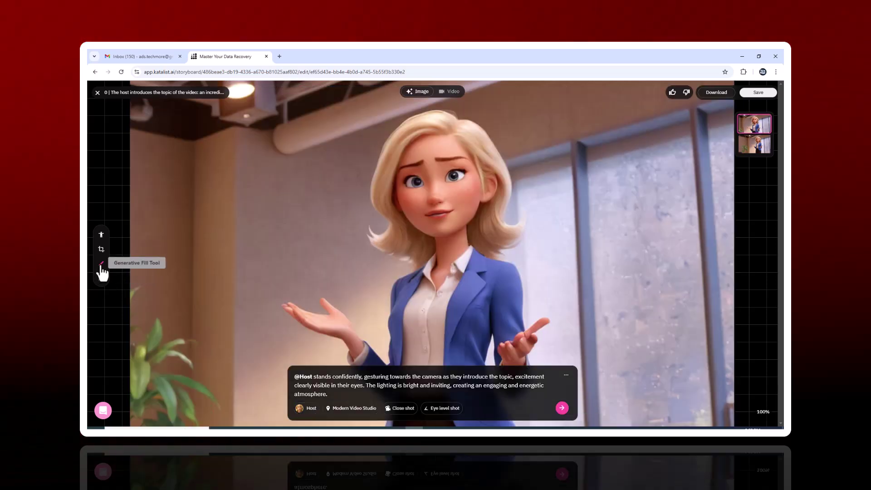
# Generative-fill a laptop on the left wall using the fourth variation, then upload the man's image
pyautogui.click(102, 265)
pyautogui.moveTo(186, 217)
pyautogui.mouseDown()
pyautogui.moveTo(302, 220)
pyautogui.moveTo(292, 301)
pyautogui.moveTo(190, 258)
pyautogui.mouseUp()
pyautogui.moveTo(252, 239)
pyautogui.mouseDown()
pyautogui.moveTo(291, 231)
pyautogui.moveTo(282, 229)
pyautogui.moveTo(285, 290)
pyautogui.moveTo(192, 287)
pyautogui.moveTo(231, 218)
pyautogui.moveTo(272, 264)
pyautogui.moveTo(258, 235)
pyautogui.mouseUp()
pyautogui.click(374, 398)
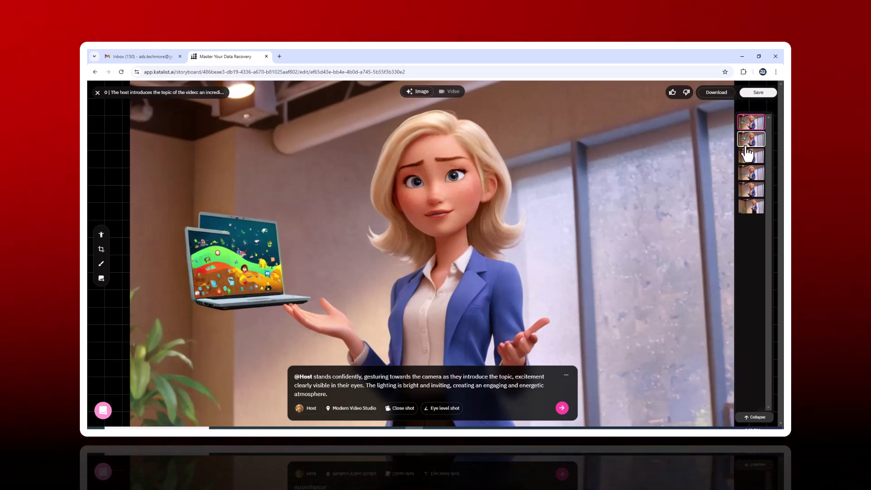
pyautogui.click(751, 156)
pyautogui.click(751, 172)
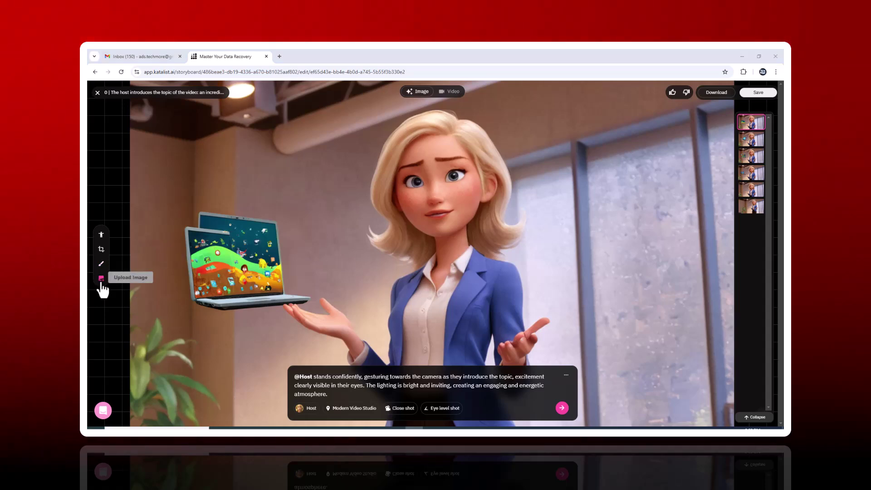
pyautogui.click(101, 277)
pyautogui.doubleClick(221, 252)
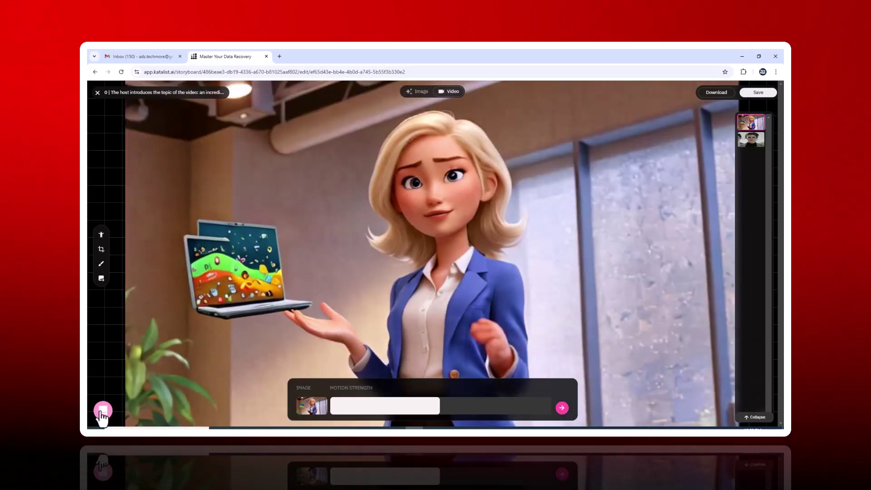
# Browse the Intercom help panel's KatalistAI conversation and help articles
pyautogui.click(102, 410)
pyautogui.click(191, 253)
pyautogui.click(106, 153)
pyautogui.click(217, 275)
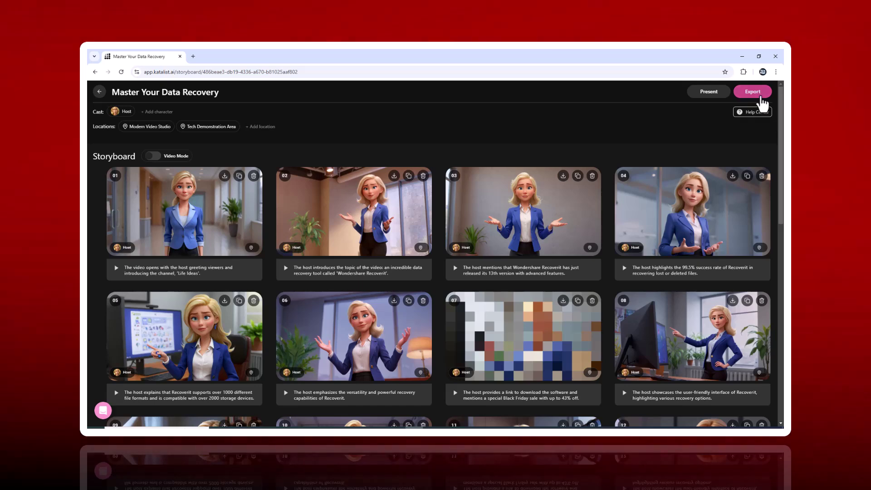
# Copy the storyboard's share link from Export & Share
pyautogui.click(761, 95)
pyautogui.click(444, 183)
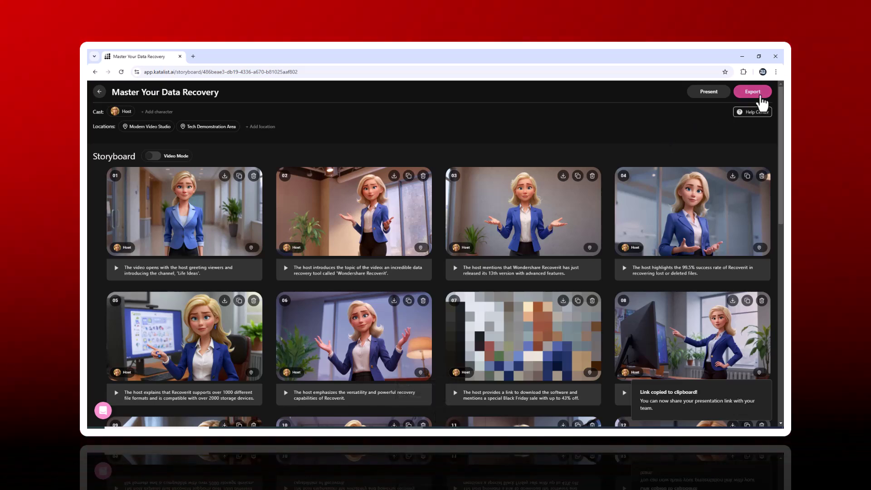
pyautogui.click(753, 92)
pyautogui.click(484, 129)
pyautogui.click(439, 225)
pyautogui.moveTo(523, 211)
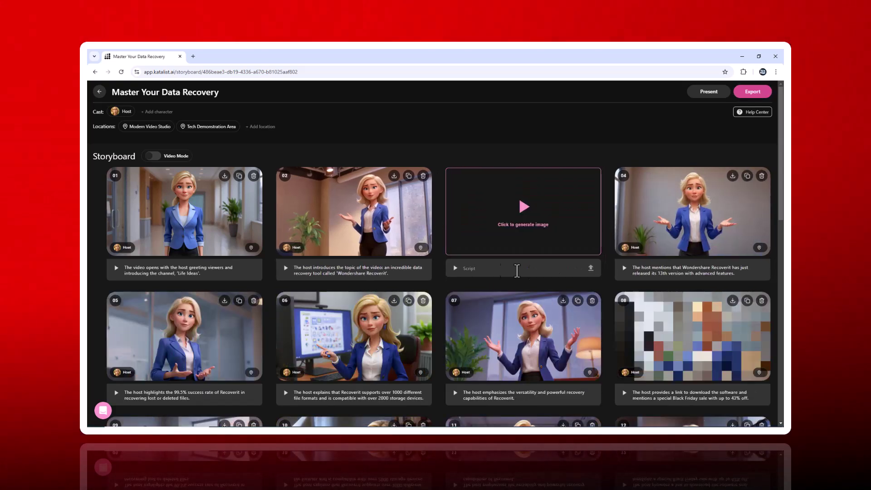
pyautogui.click(586, 242)
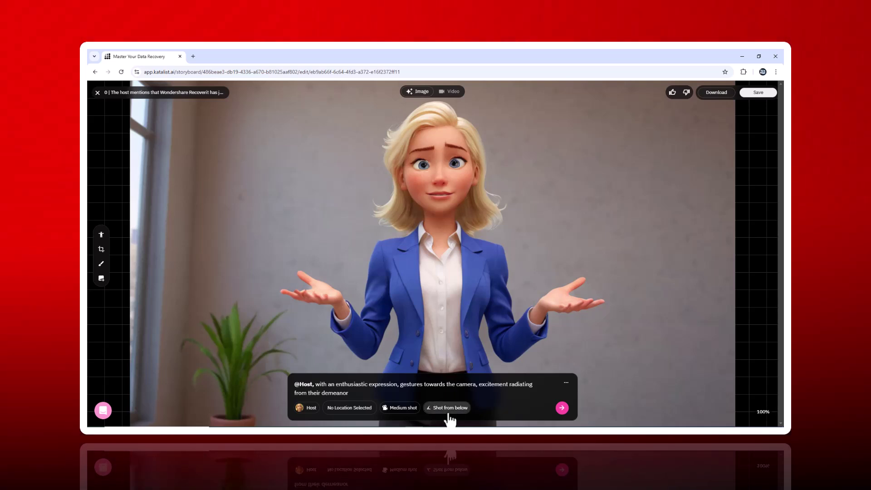
pyautogui.click(448, 408)
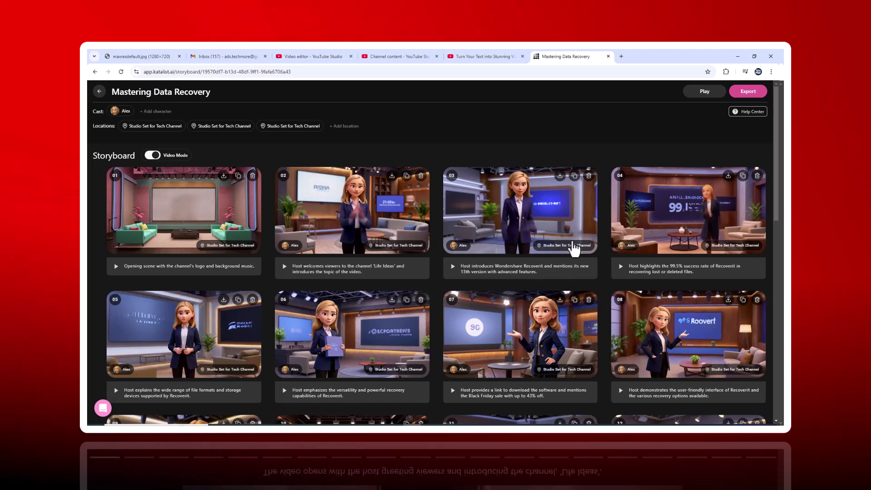
# Check scene 03's location choices, then review scenes down to the last and back up
pyautogui.click(575, 245)
pyautogui.scroll(-1, 614, 257)
pyautogui.scroll(-2, 614, 257)
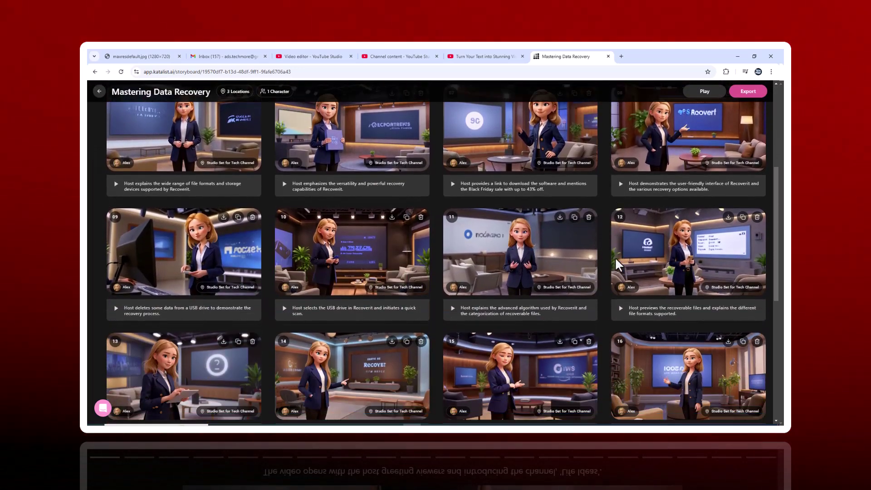
pyautogui.scroll(-2, 614, 257)
pyautogui.scroll(-2, 615, 257)
pyautogui.scroll(-1, 614, 257)
pyautogui.scroll(1, 615, 256)
pyautogui.scroll(3, 499, 281)
pyautogui.scroll(3, 393, 307)
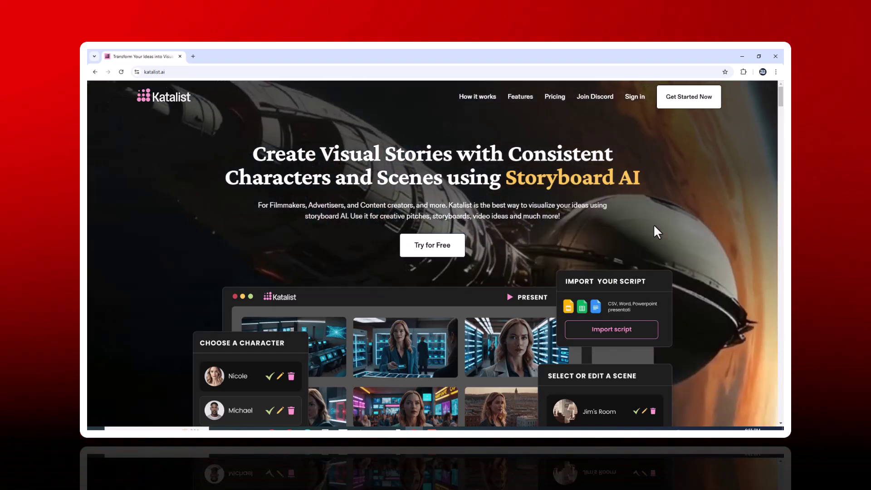
# Scroll the homepage down to the Join the Discussion Discord section
pyautogui.scroll(-10, 655, 226)
pyautogui.scroll(-3, 655, 227)
pyautogui.scroll(-3, 654, 226)
pyautogui.scroll(-2, 654, 227)
pyautogui.scroll(-4, 654, 225)
pyautogui.scroll(1, 654, 225)
pyautogui.scroll(-2, 654, 225)
pyautogui.scroll(-4, 654, 225)
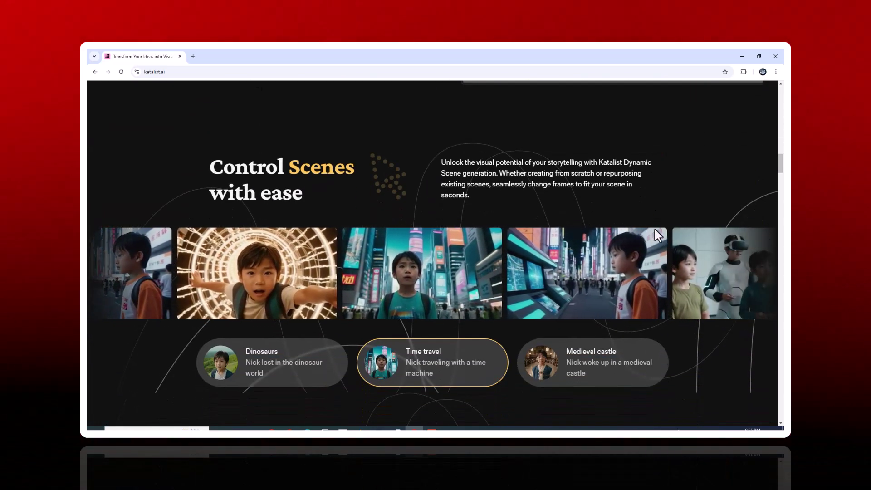
pyautogui.scroll(-3, 654, 229)
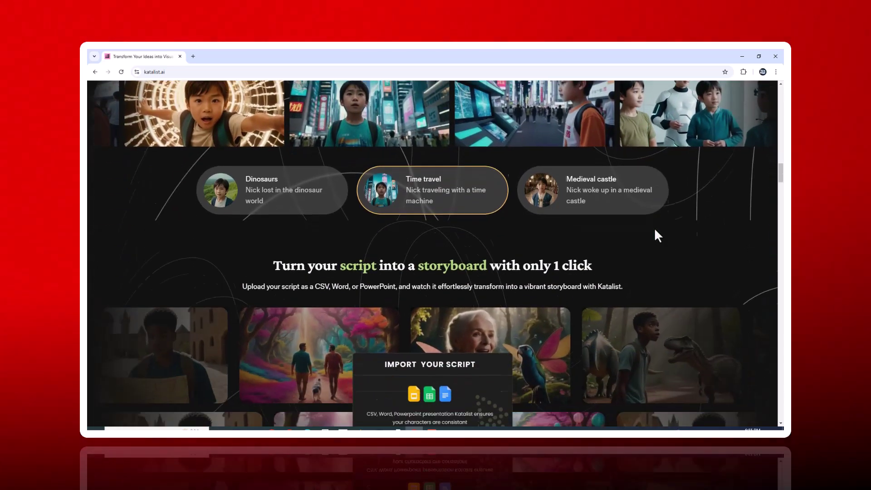
pyautogui.scroll(-2, 655, 230)
pyautogui.scroll(-1, 655, 230)
pyautogui.scroll(-5, 645, 232)
pyautogui.scroll(-3, 646, 233)
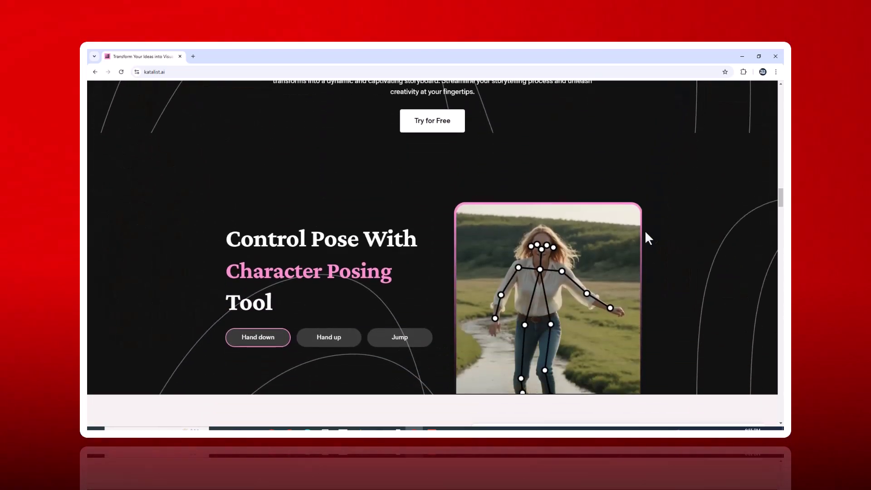
pyautogui.scroll(-1, 646, 232)
pyautogui.scroll(-4, 646, 233)
pyautogui.scroll(-2, 645, 233)
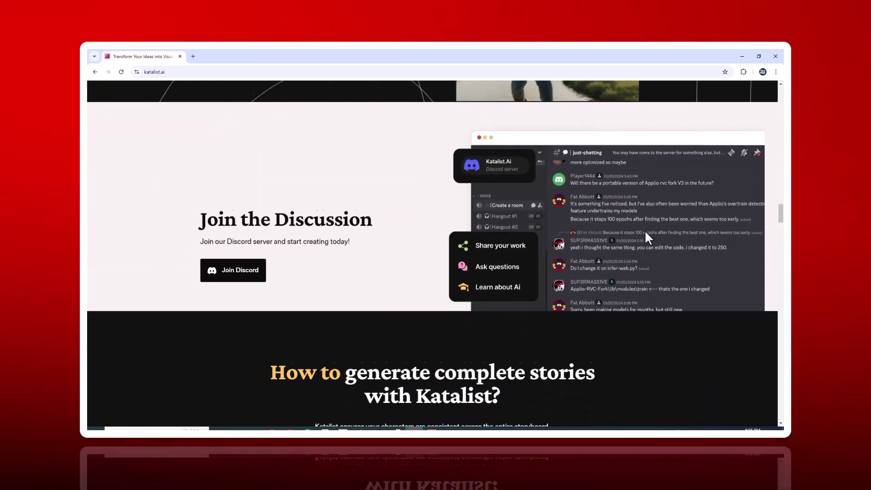